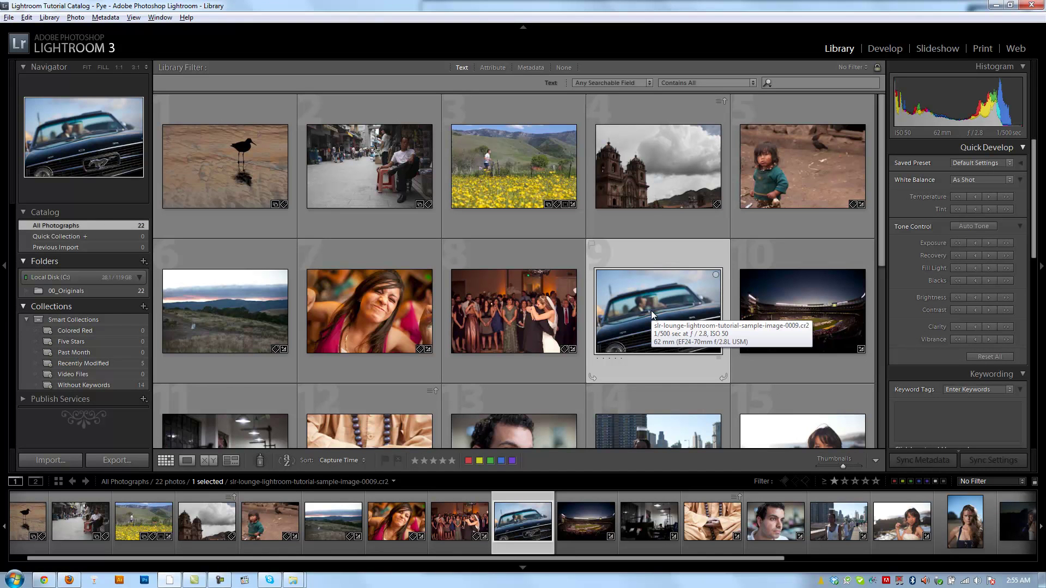
Select the child photo (slr-lounge-lightroom-tutorial-sample-image-0005.cr2) and open it in the Develop module.
click(812, 161)
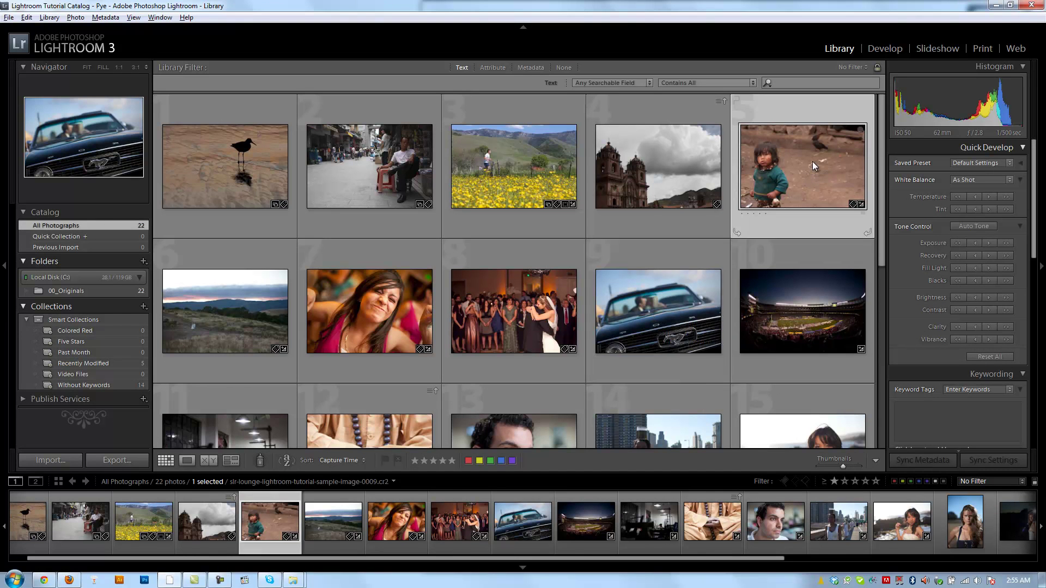
click(895, 48)
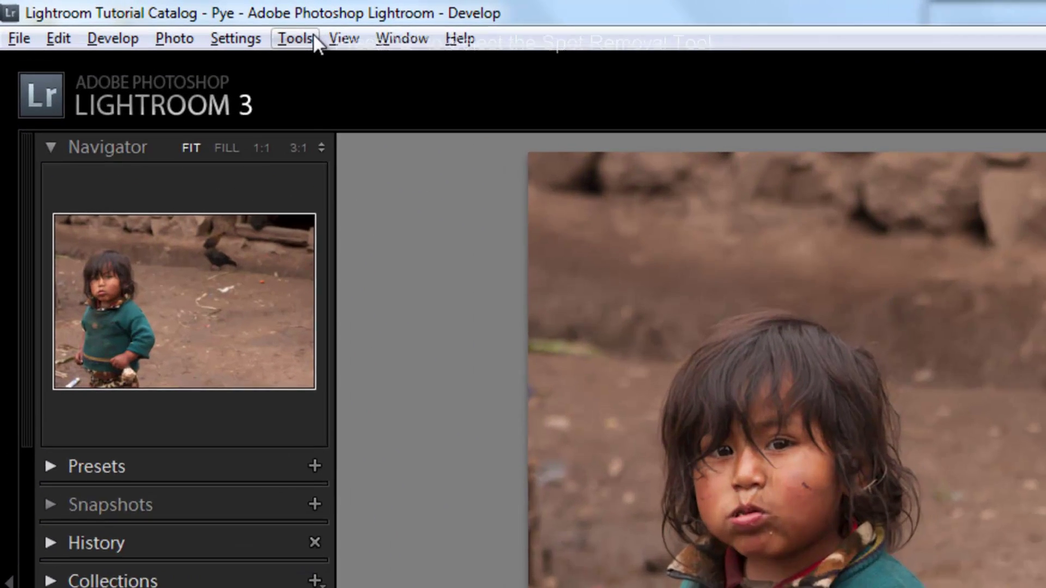
Activate Spot Removal in Clone mode with brush size 77 and opacity 100.
click(136, 17)
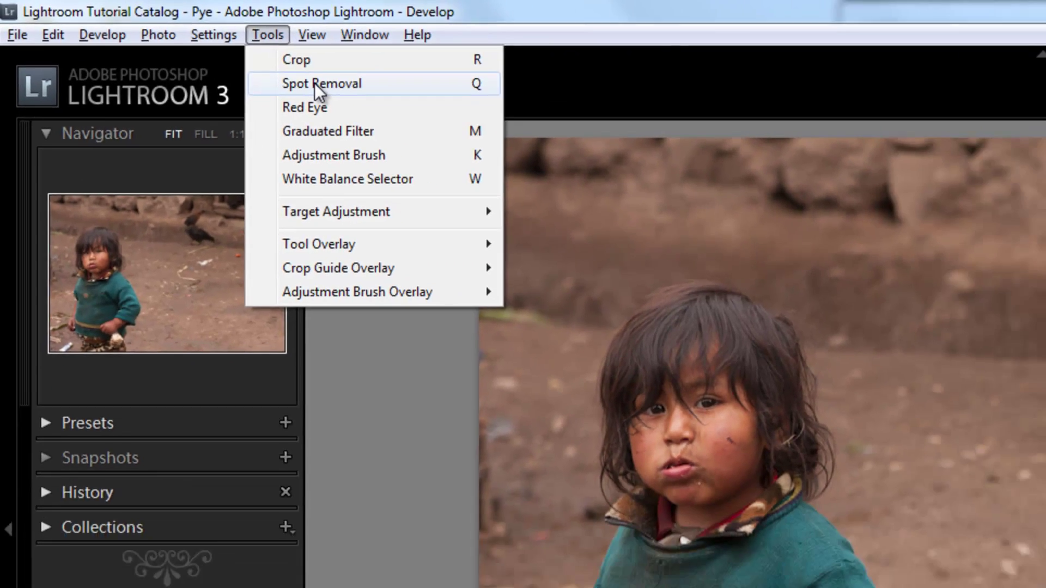
key(Escape)
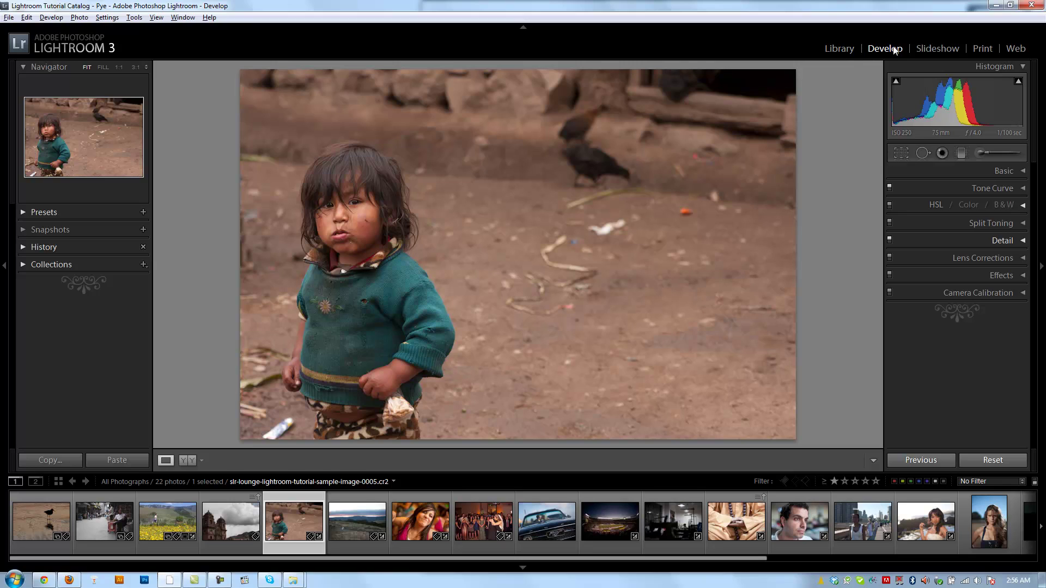
key(q)
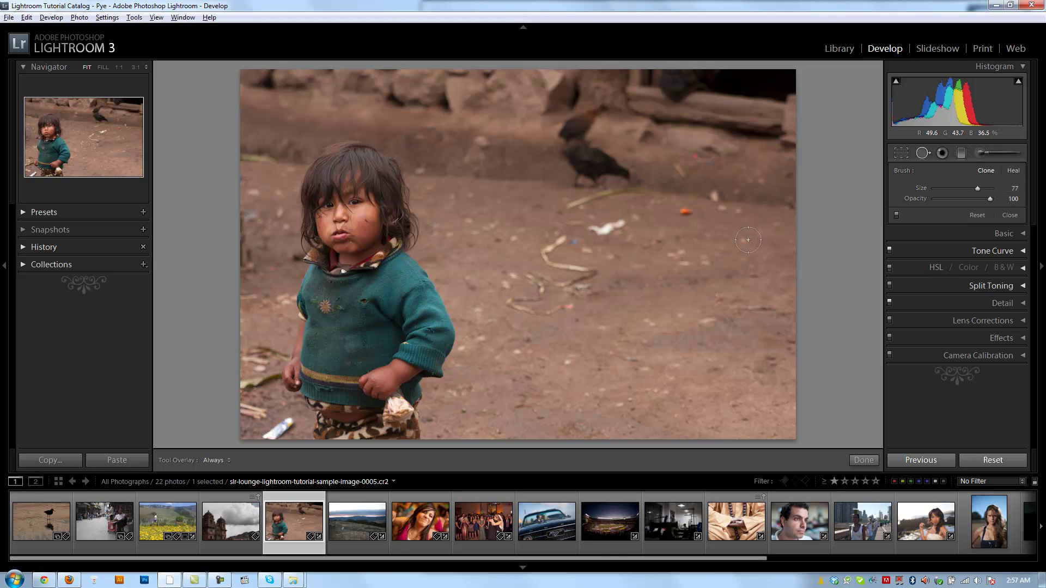
Clone out the small orange speck on the dirt, then compare against the Before view.
scroll(713, 227, up, 1)
scroll(686, 211, down, 1)
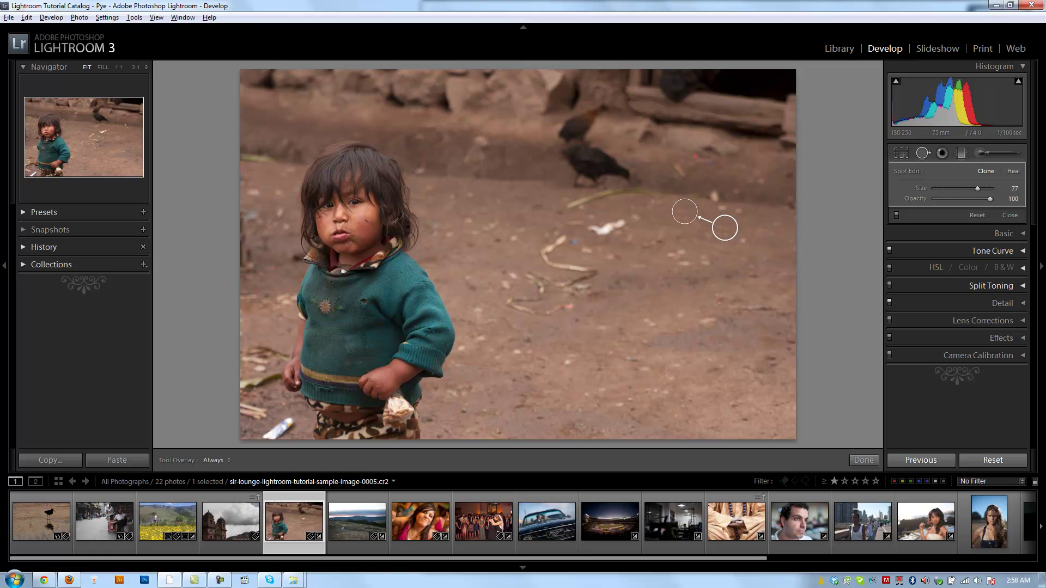
key(q)
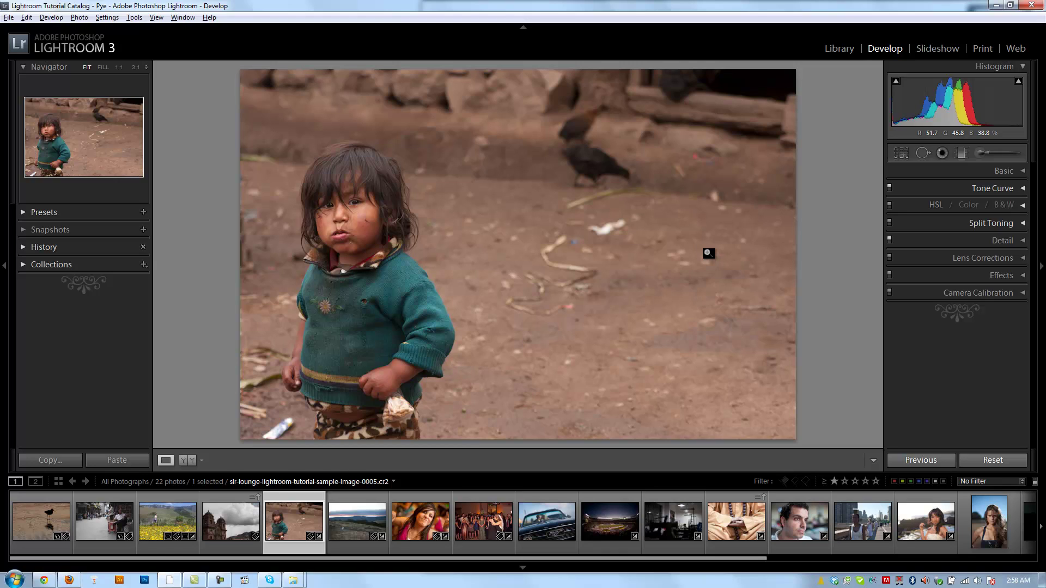
key(backslash)
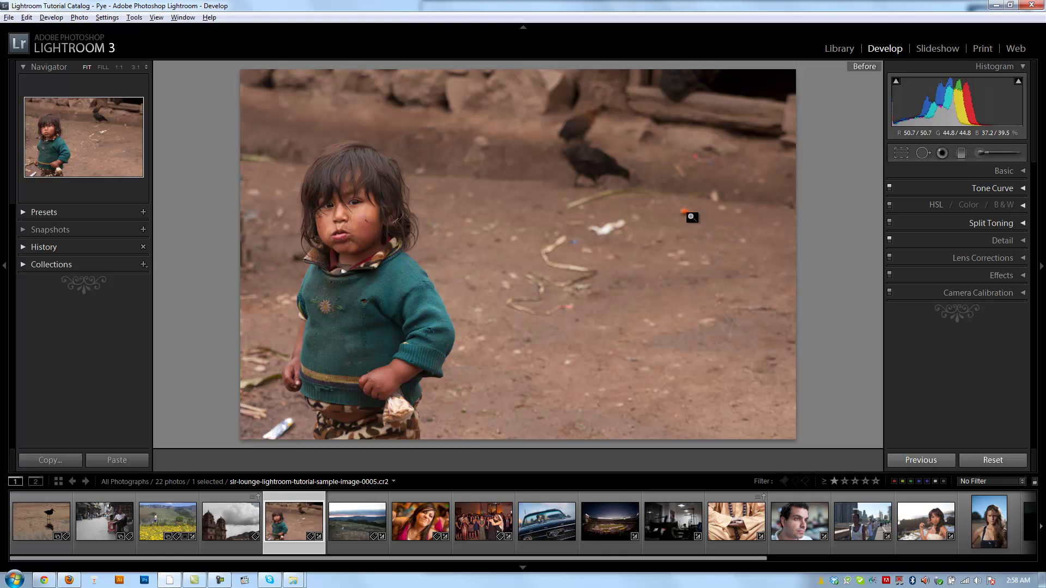
key(backslash)
key(backslash)
key(backslash)
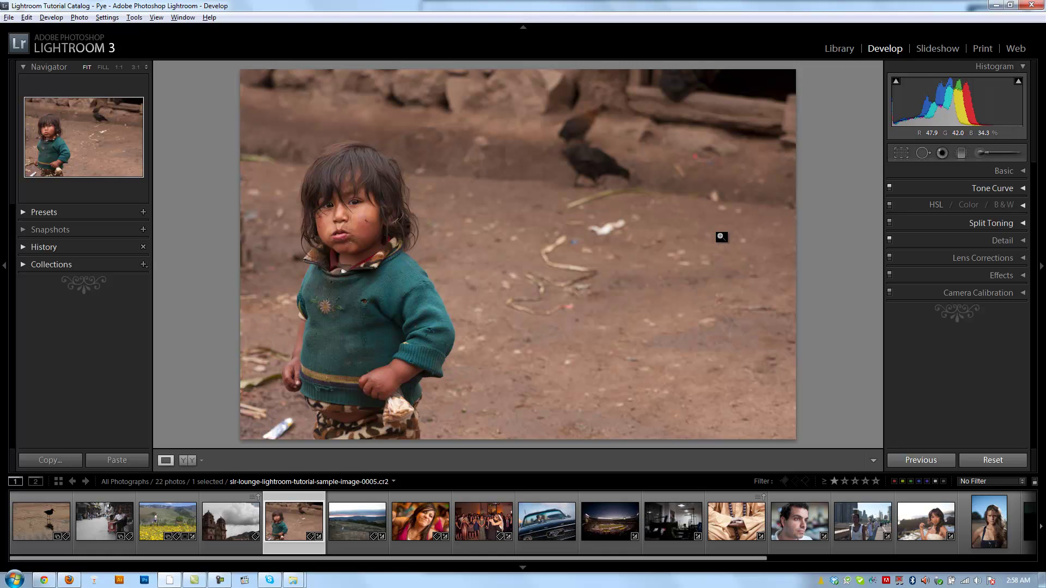
Heal the white feather with a size-83 spot sampling dirt below and right of it.
key(q)
key(q)
key(q)
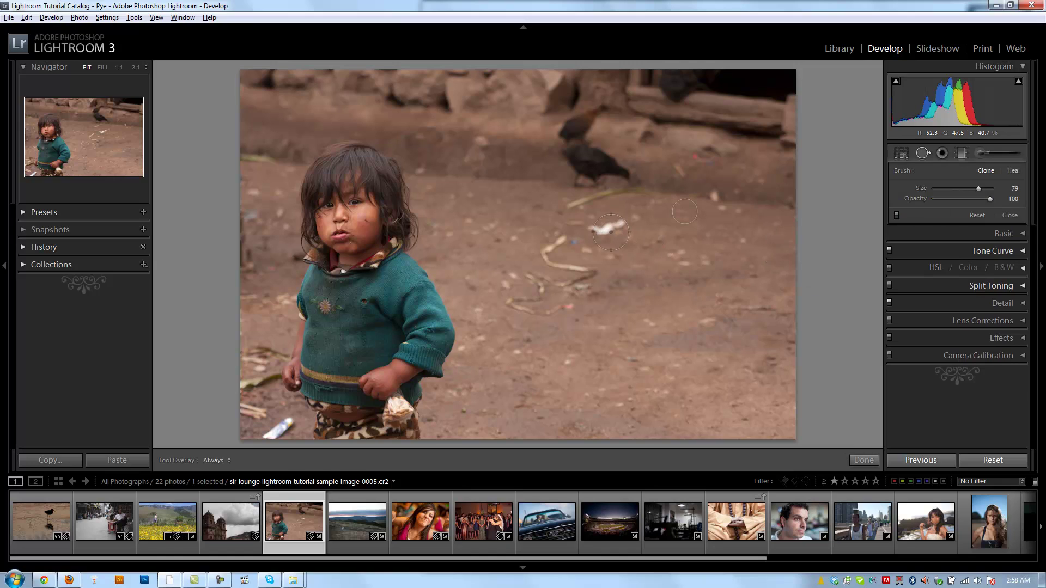
scroll(610, 232, up, 1)
click(608, 229)
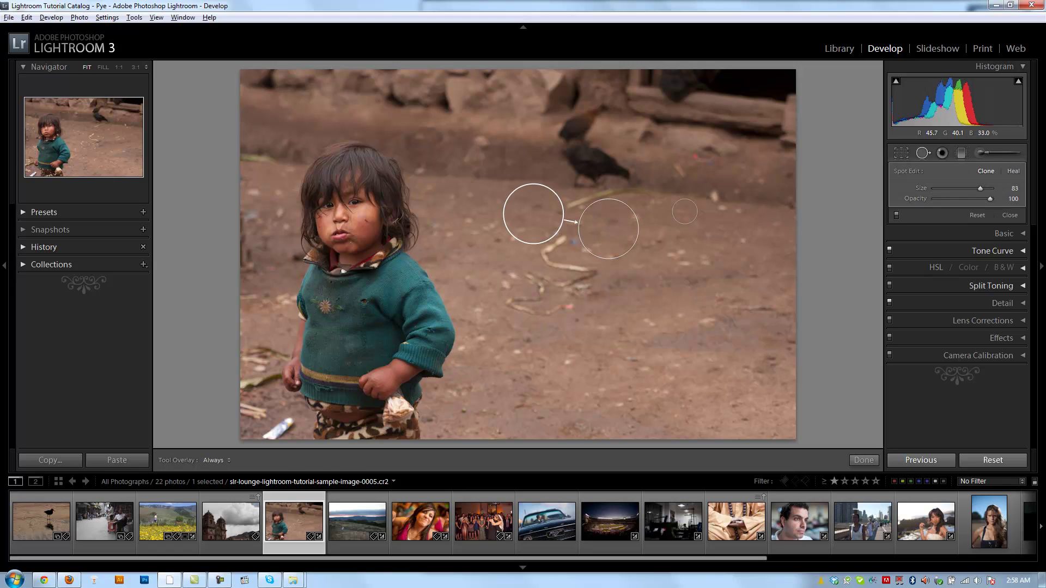
click(1014, 172)
key(Delete)
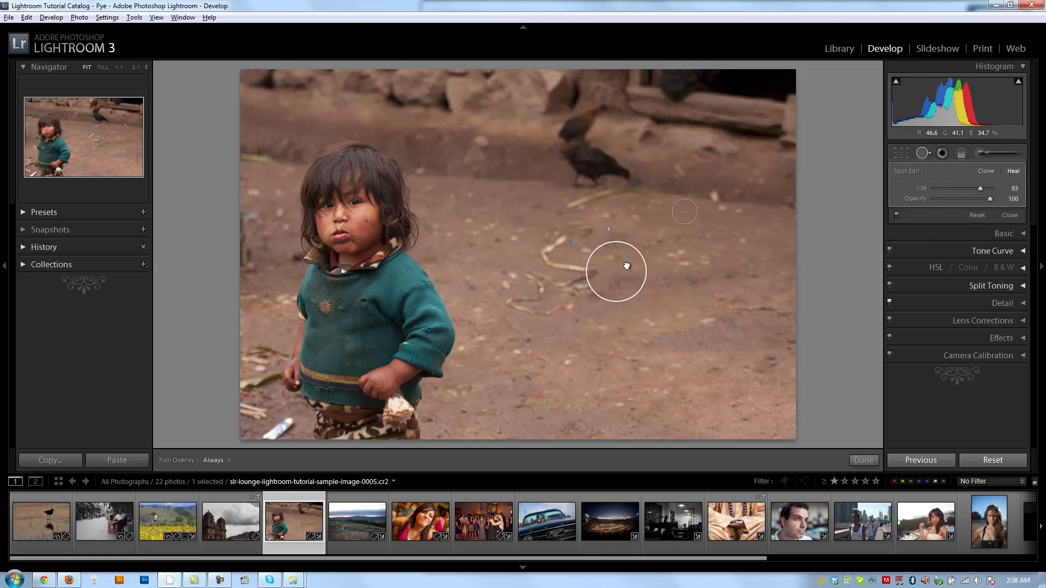
drag(626, 266, 663, 281)
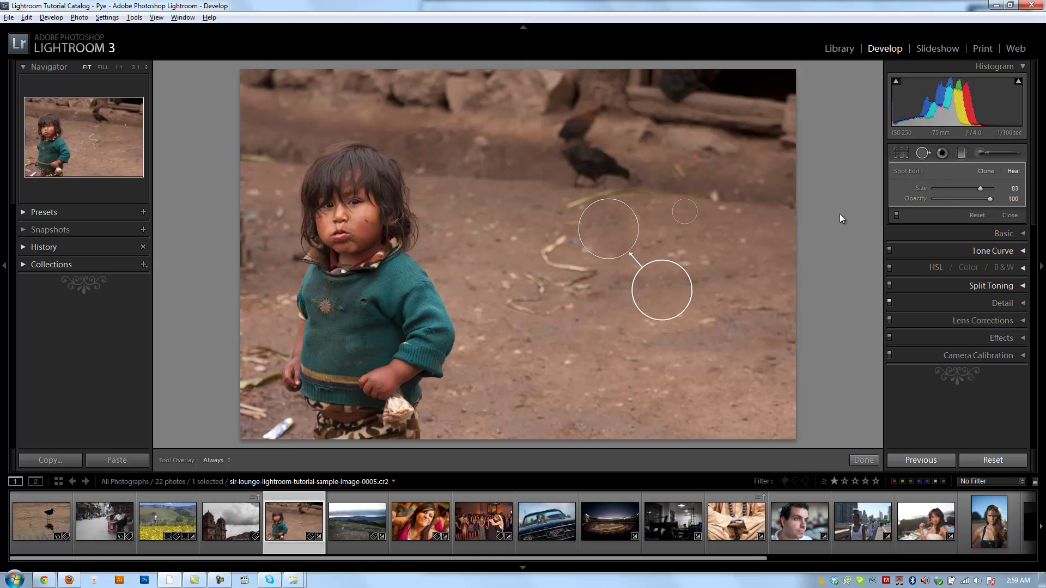
key(q)
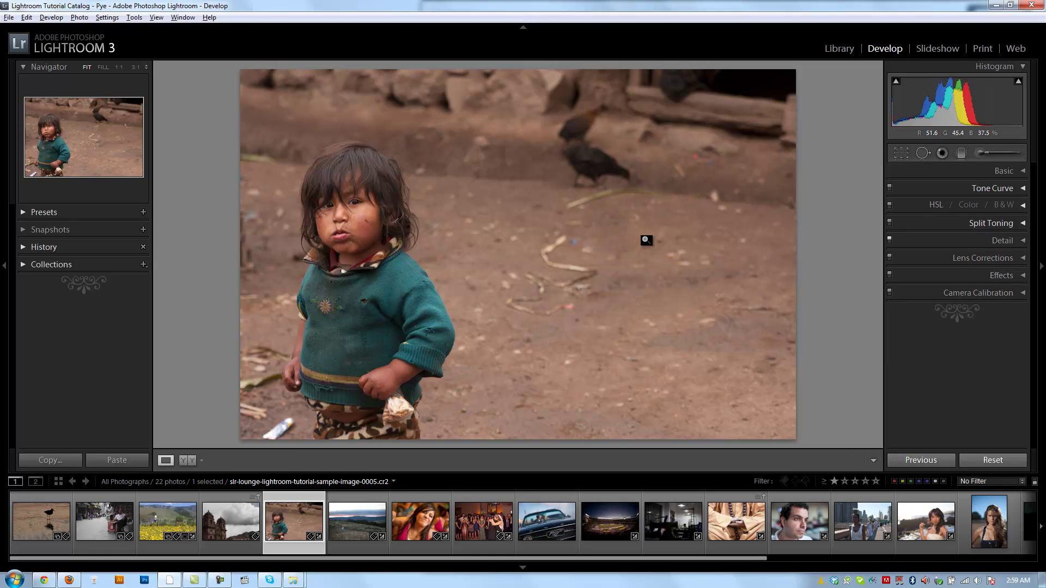
Switch the feather spot to Clone, sampling dirt farther to the right.
key(q)
click(608, 229)
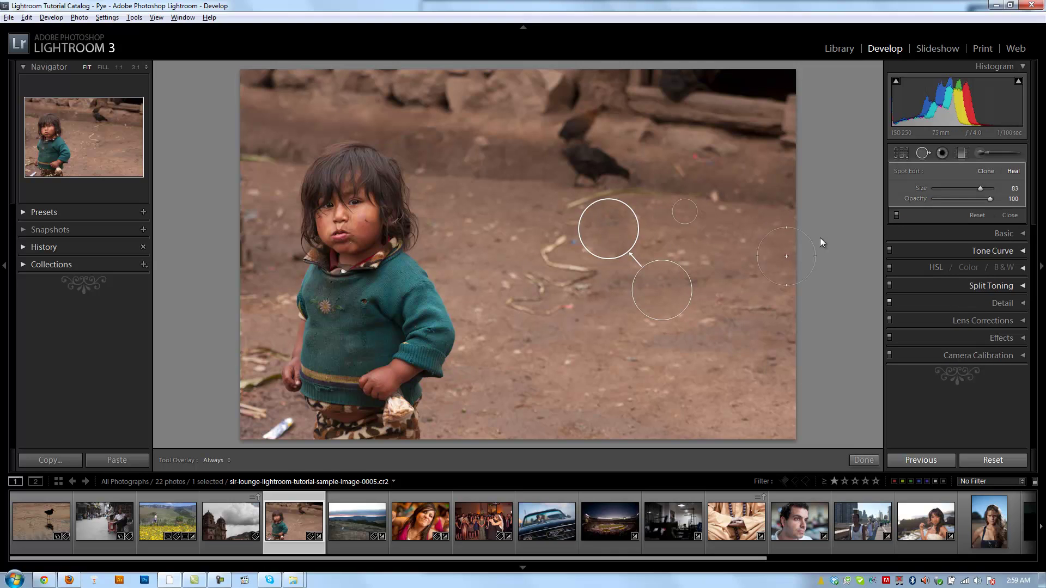
click(985, 174)
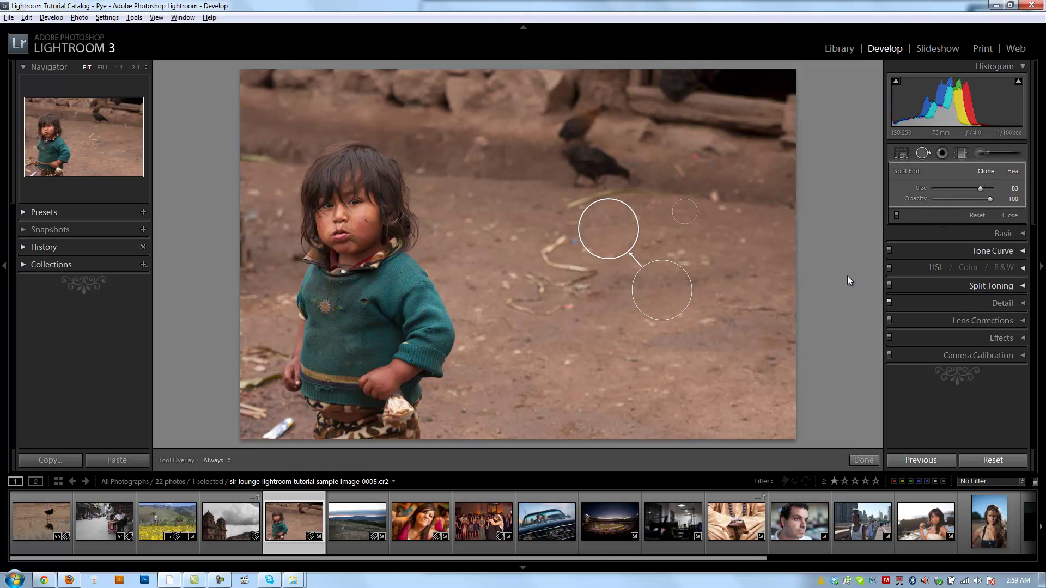
mouse_move(665, 293)
mouse_down()
mouse_move(754, 280)
mouse_move(760, 265)
mouse_up()
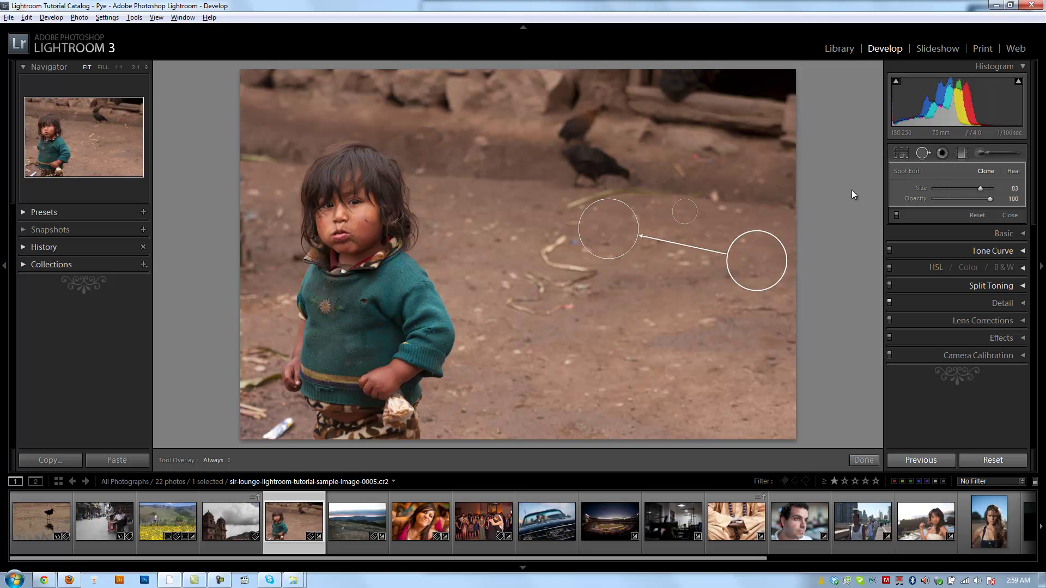
click(926, 155)
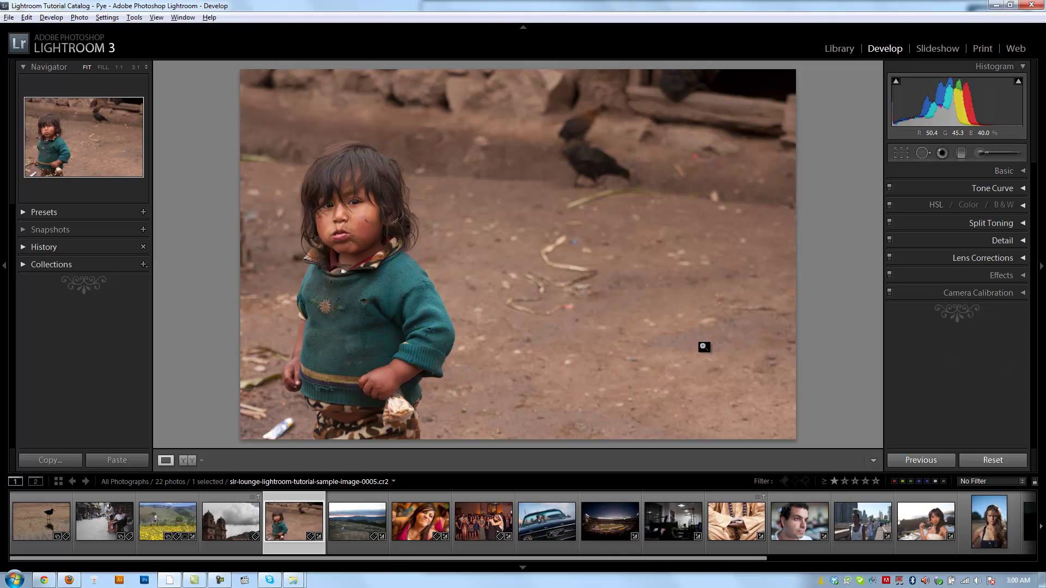
Try the feather spot at opacity 57, then restore it to 100.
key(q)
click(608, 228)
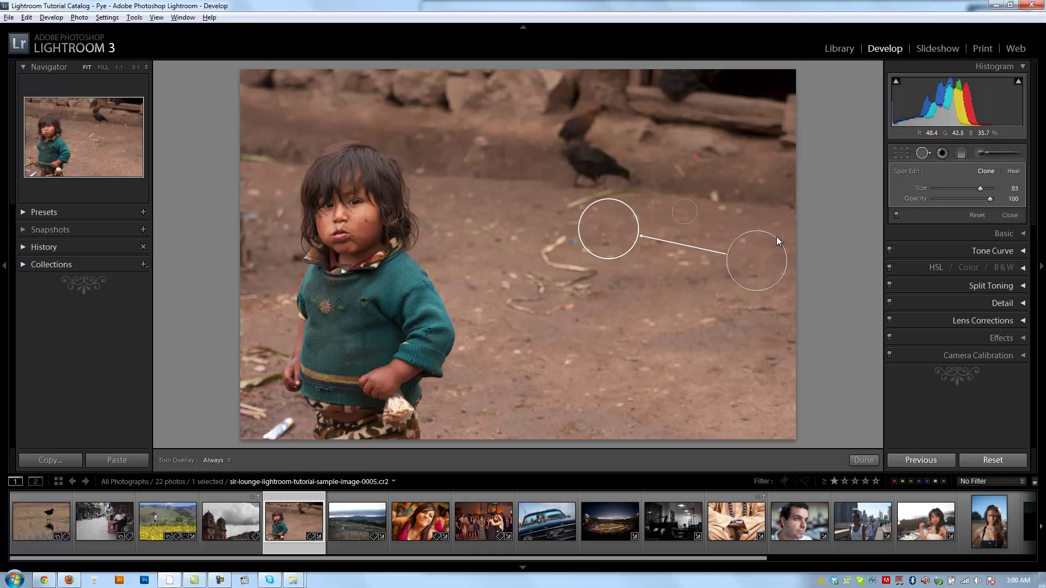
drag(978, 200, 948, 208)
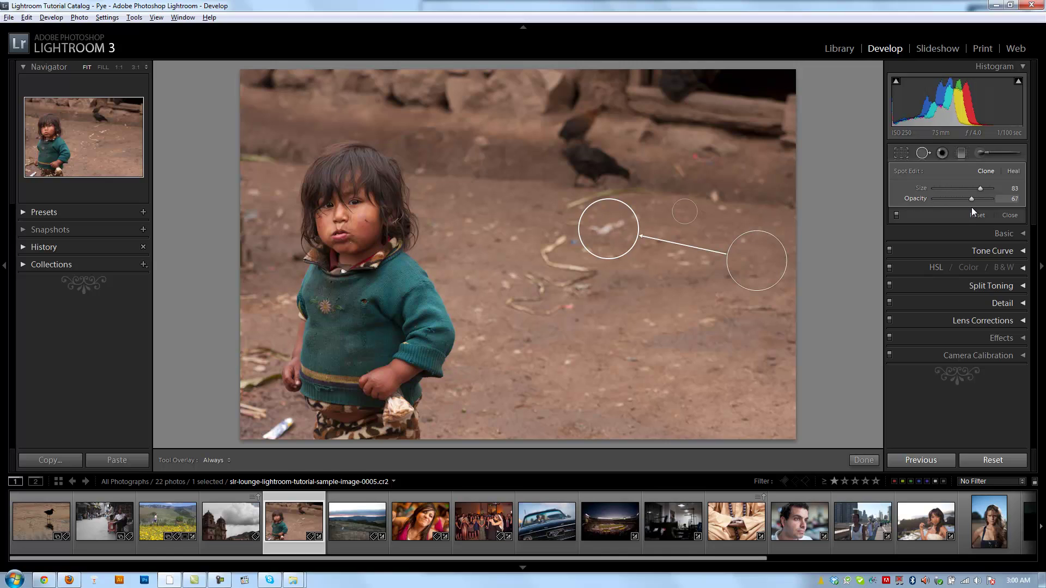
drag(979, 208, 995, 202)
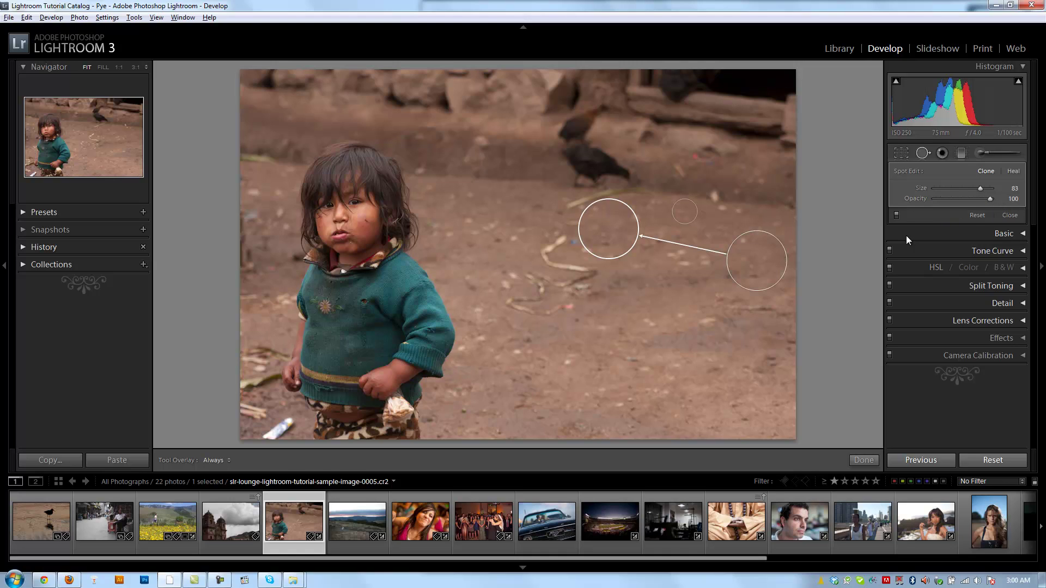
Keep the feather spot at full opacity after trying 77, then zoom to 1:1 on the face.
click(979, 199)
drag(972, 198, 993, 198)
click(344, 226)
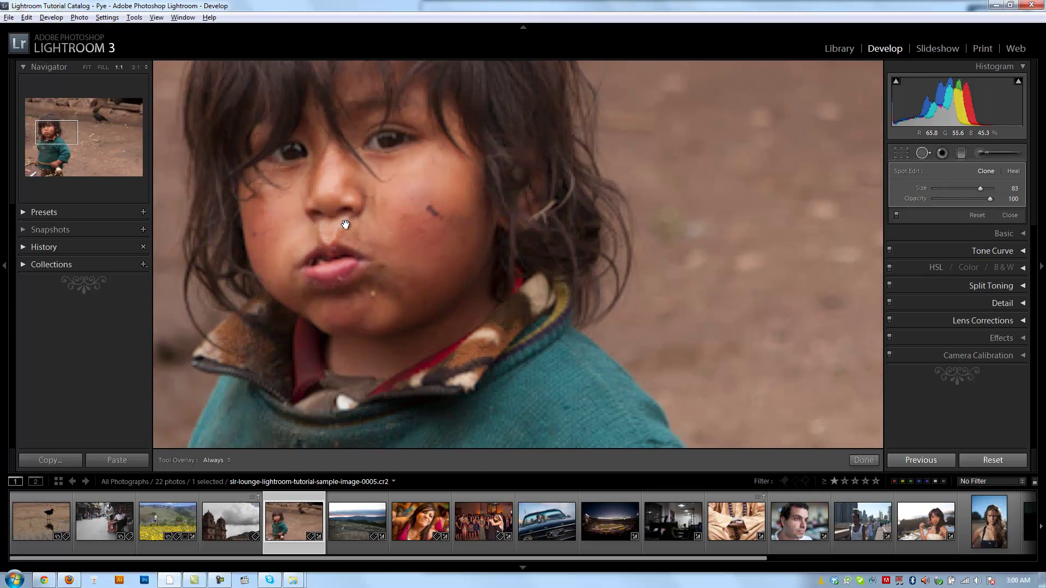
drag(350, 215, 427, 239)
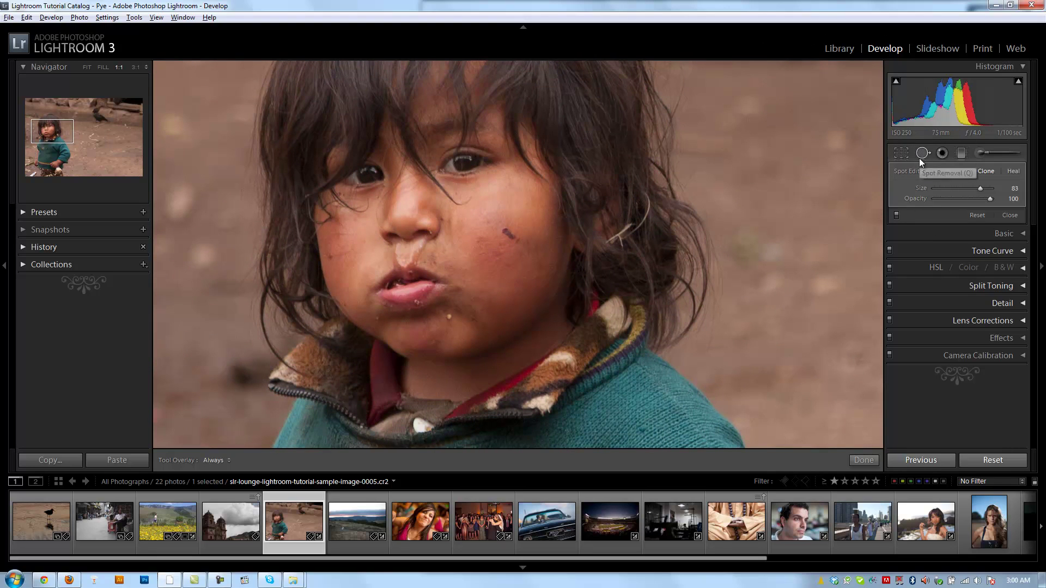
scroll(562, 202, down, 10)
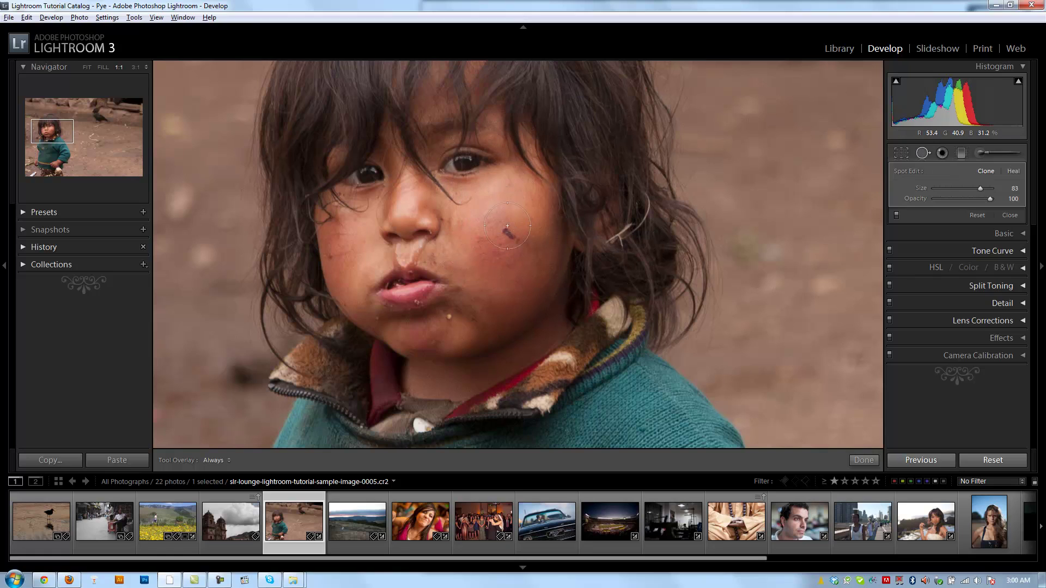
scroll(509, 223, down, 4)
Heal the dark cheek mark with a size-61 spot sampling nearby clean skin.
click(511, 232)
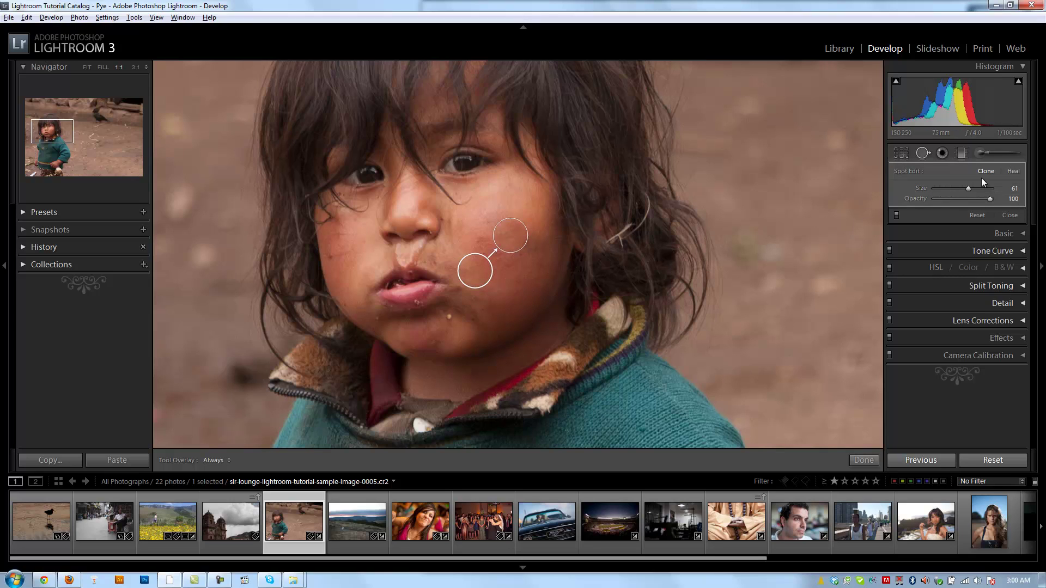
click(1012, 171)
mouse_move(474, 273)
mouse_down()
mouse_move(471, 251)
mouse_move(475, 268)
mouse_up()
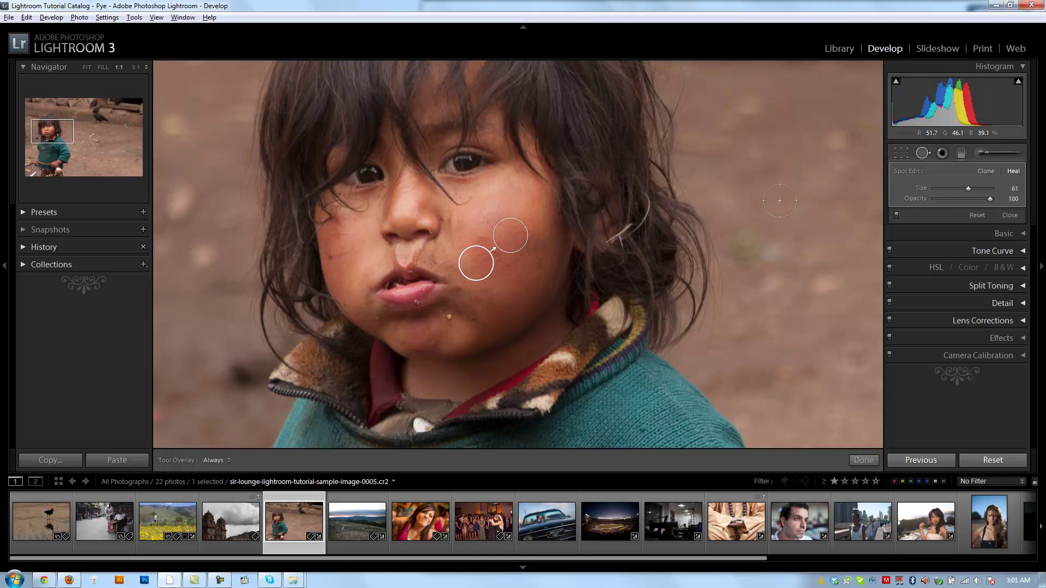
Heal the blemishes on the chin and beside the mouth with size-26 Heal spots.
key(q)
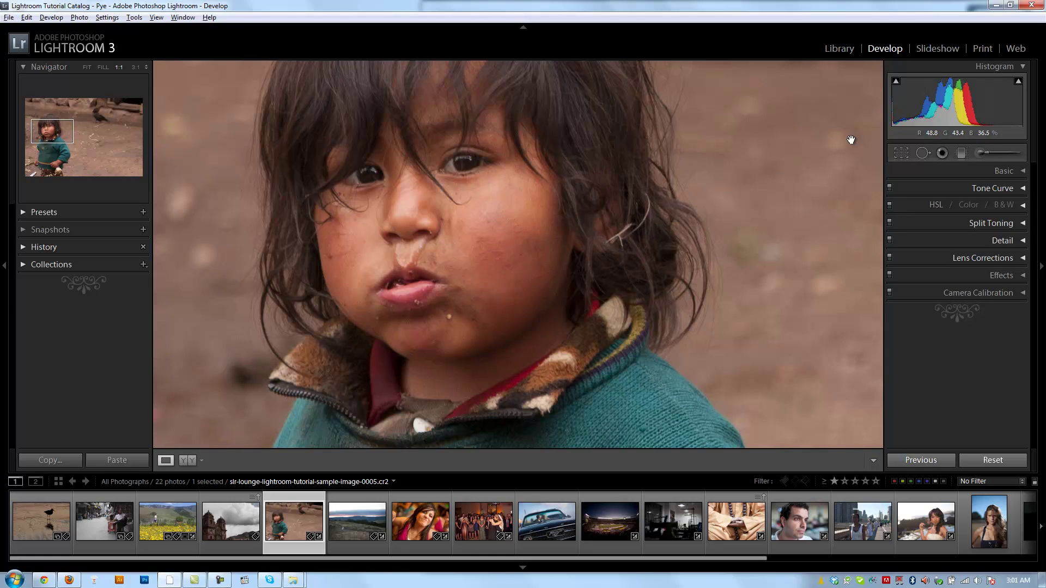
click(922, 152)
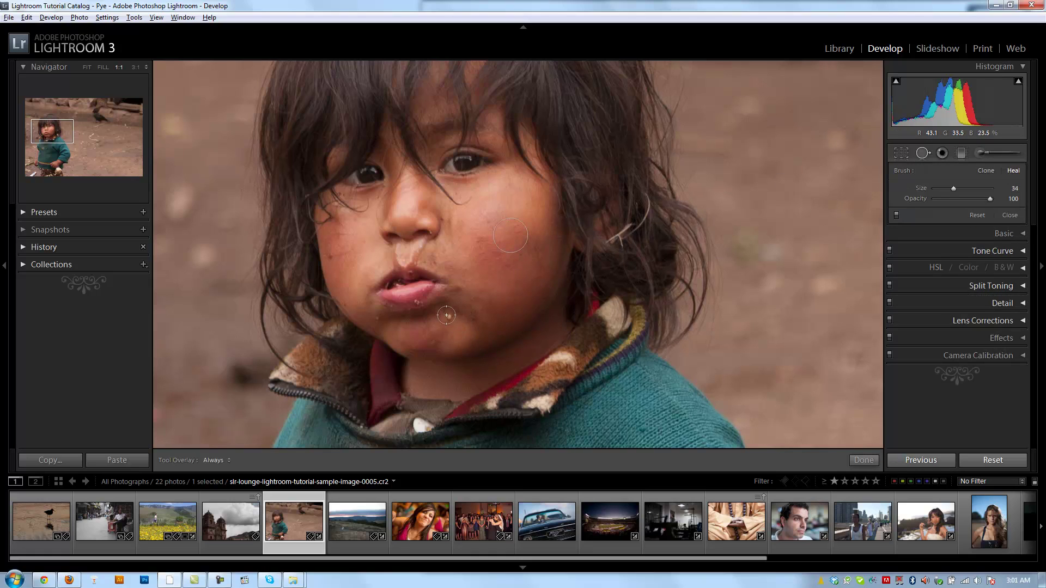
click(449, 316)
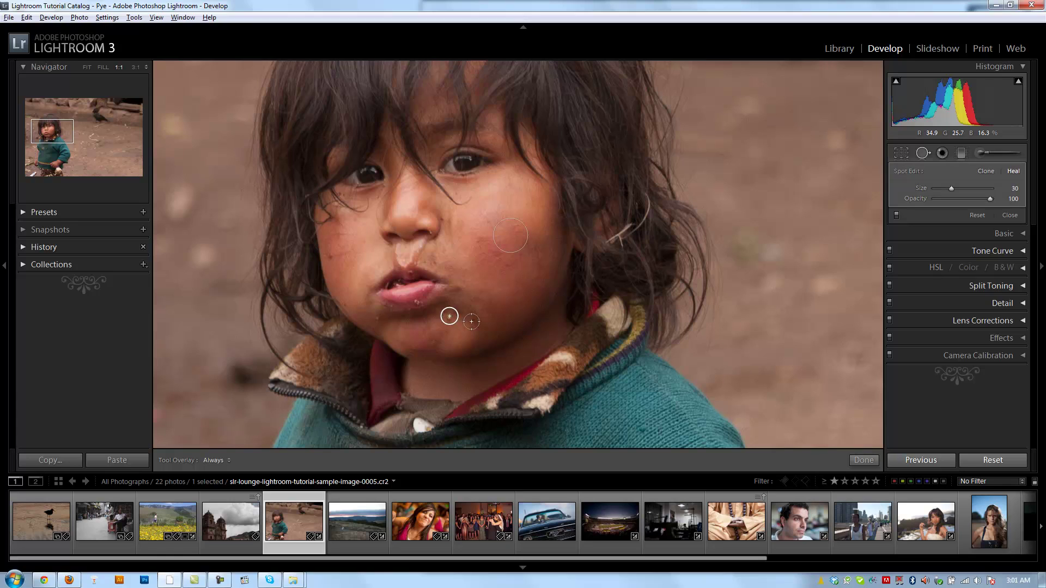
mouse_move(471, 322)
mouse_down()
mouse_move(451, 296)
mouse_move(469, 308)
mouse_up()
click(917, 154)
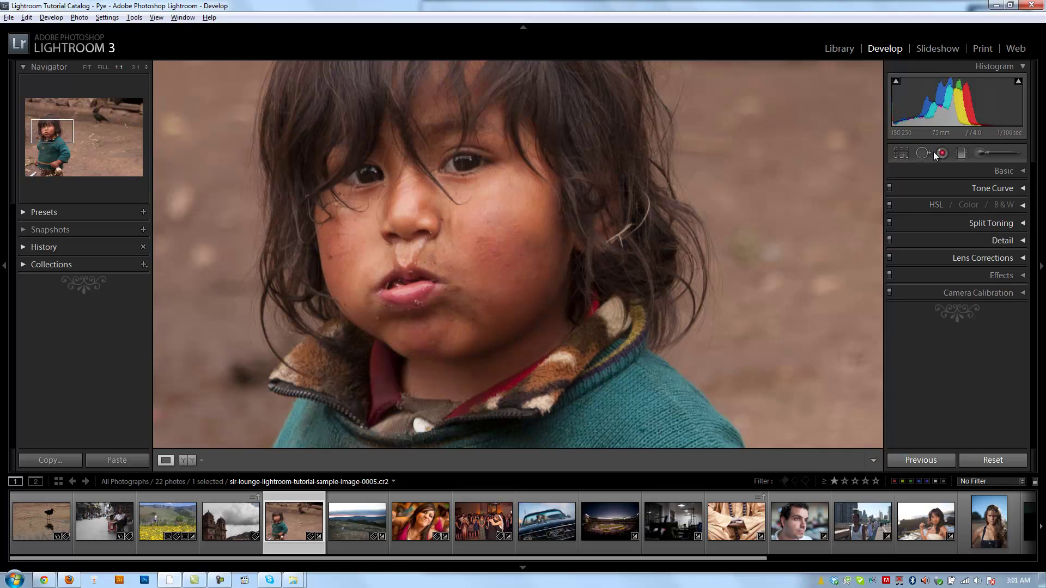
click(922, 153)
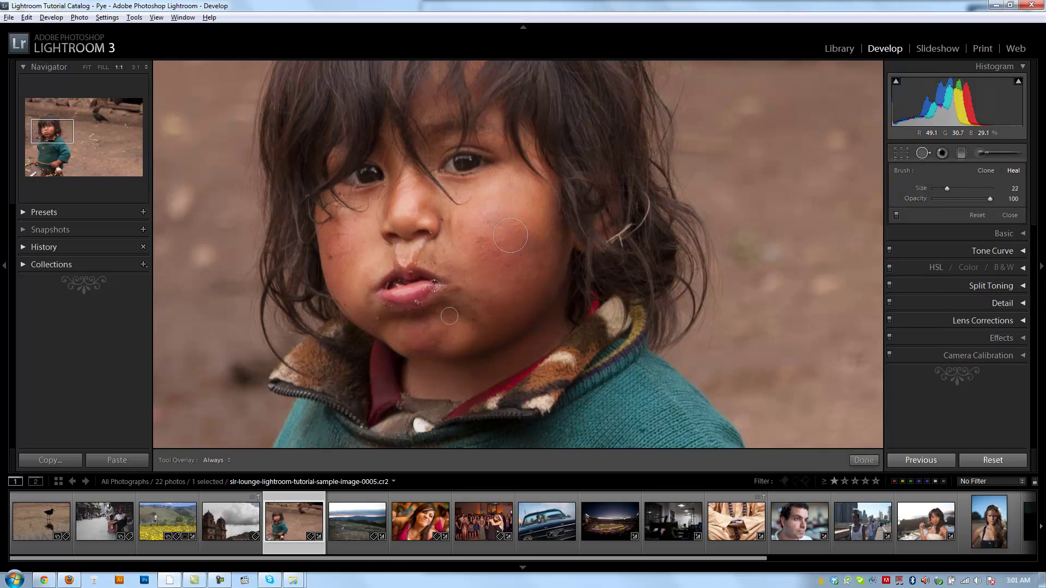
click(378, 316)
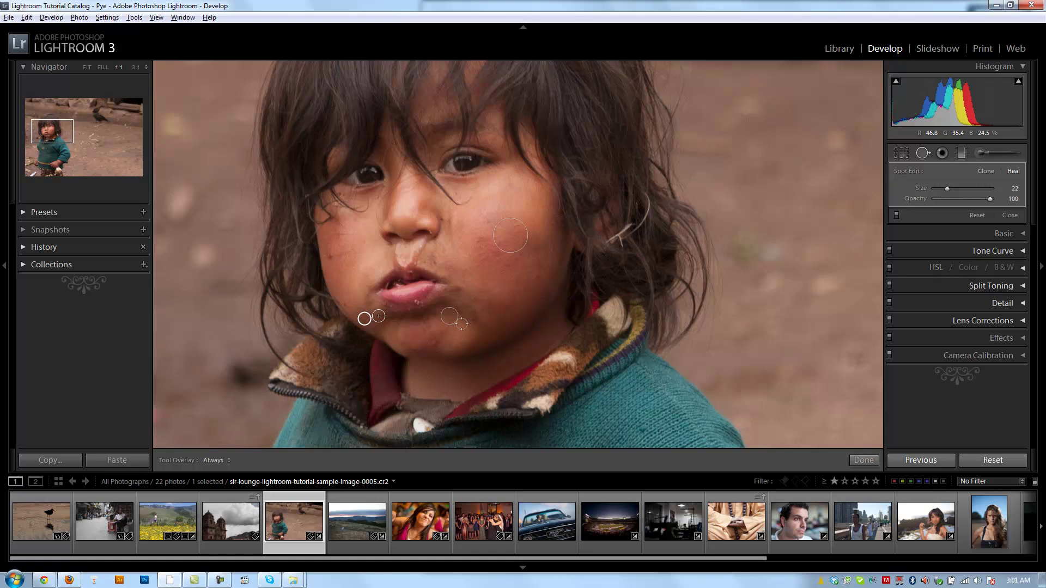
click(471, 318)
click(922, 153)
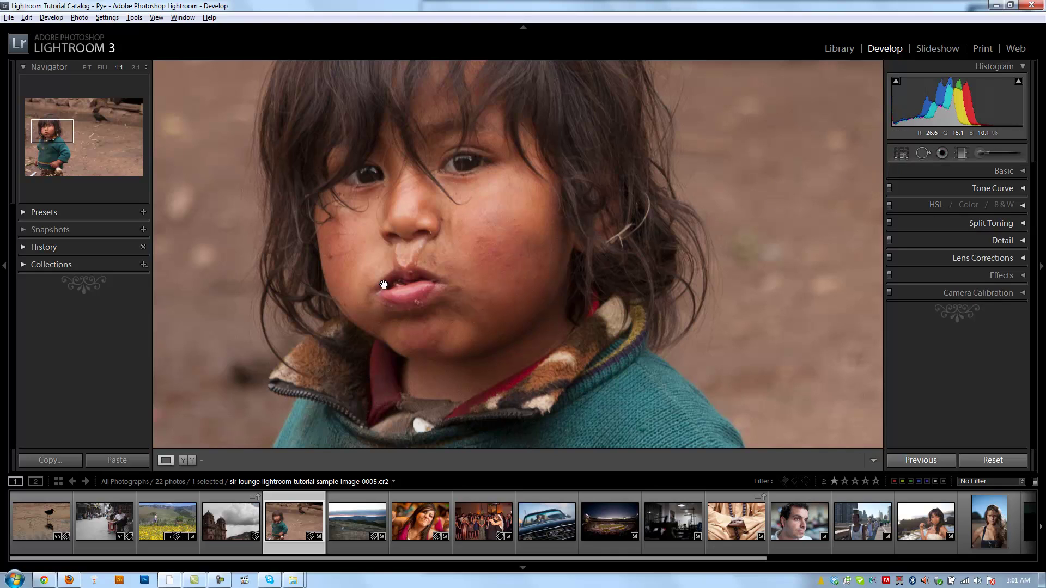
Heal the blemish on the other cheek, moving its source to clean skin.
key(q)
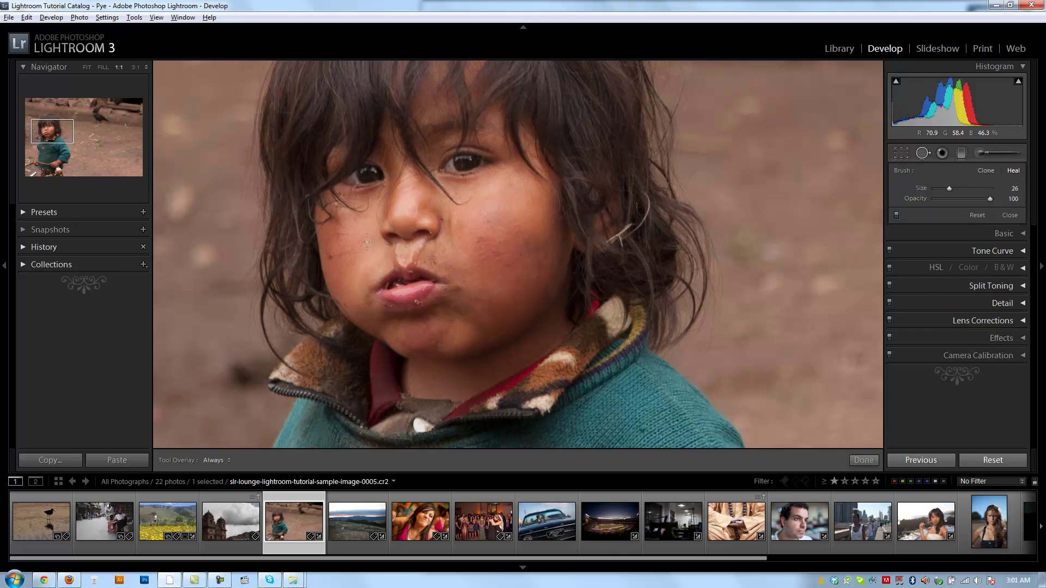
mouse_move(331, 257)
mouse_down()
mouse_move(329, 273)
mouse_move(345, 273)
mouse_up()
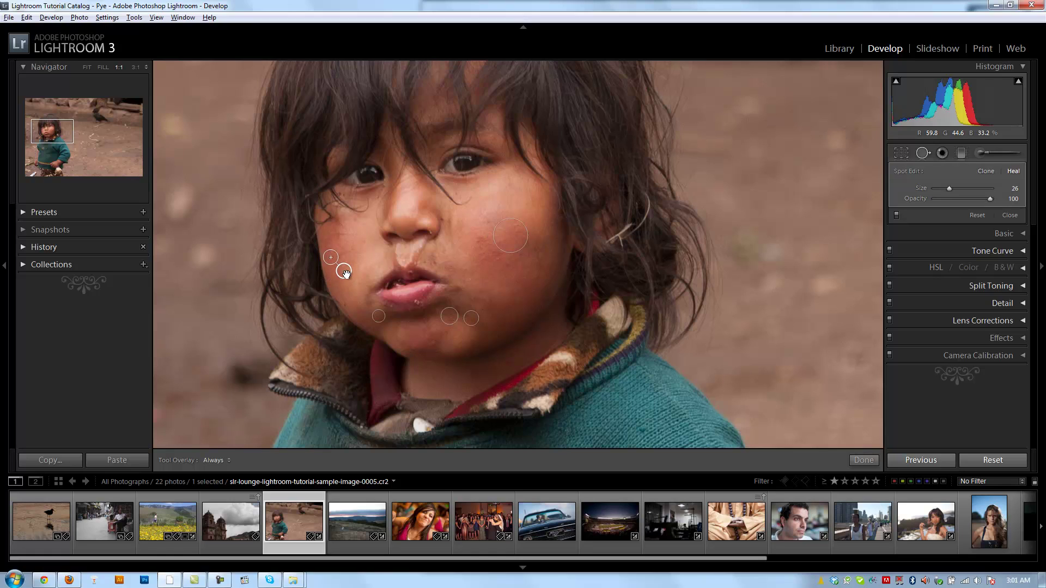
click(920, 154)
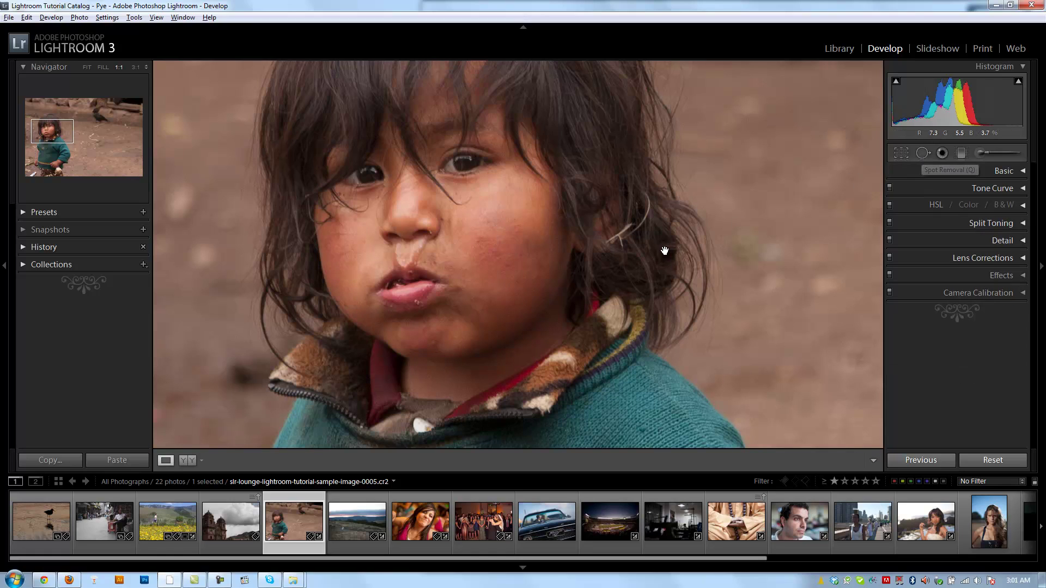
Review the placed spots, then close Spot Removal and return the photo to Fit view.
click(923, 153)
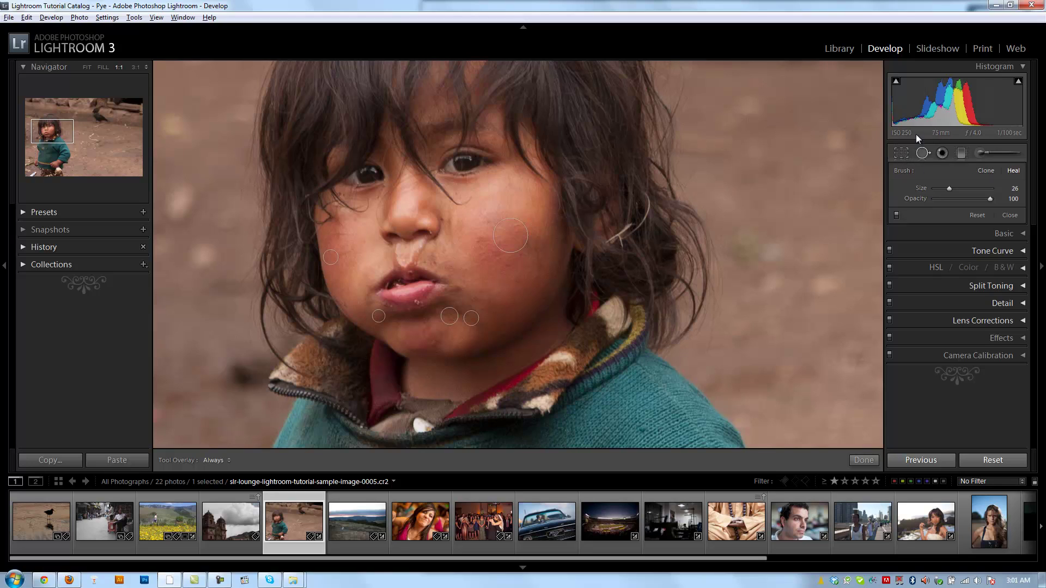
click(922, 153)
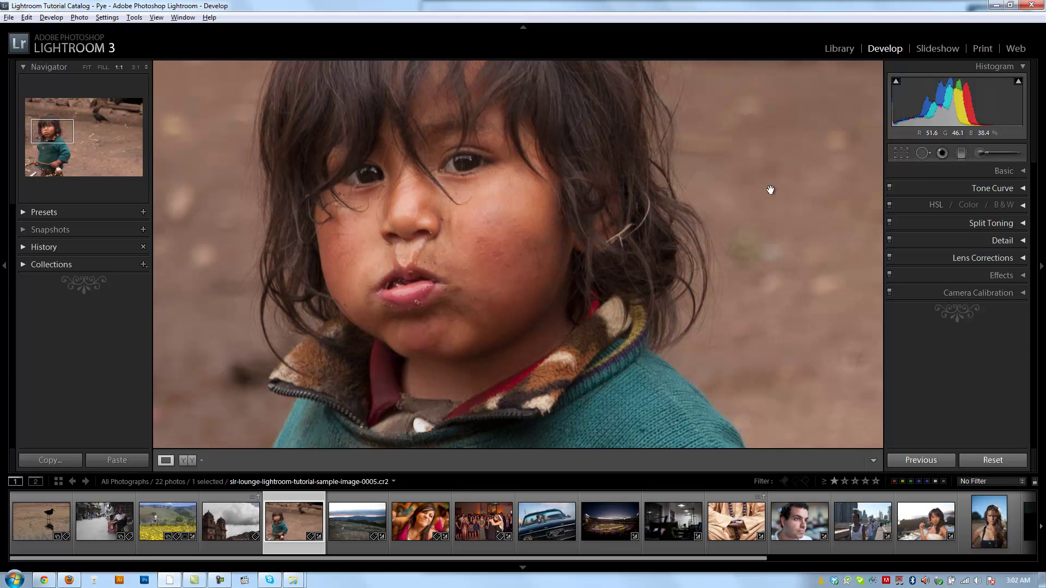
click(745, 214)
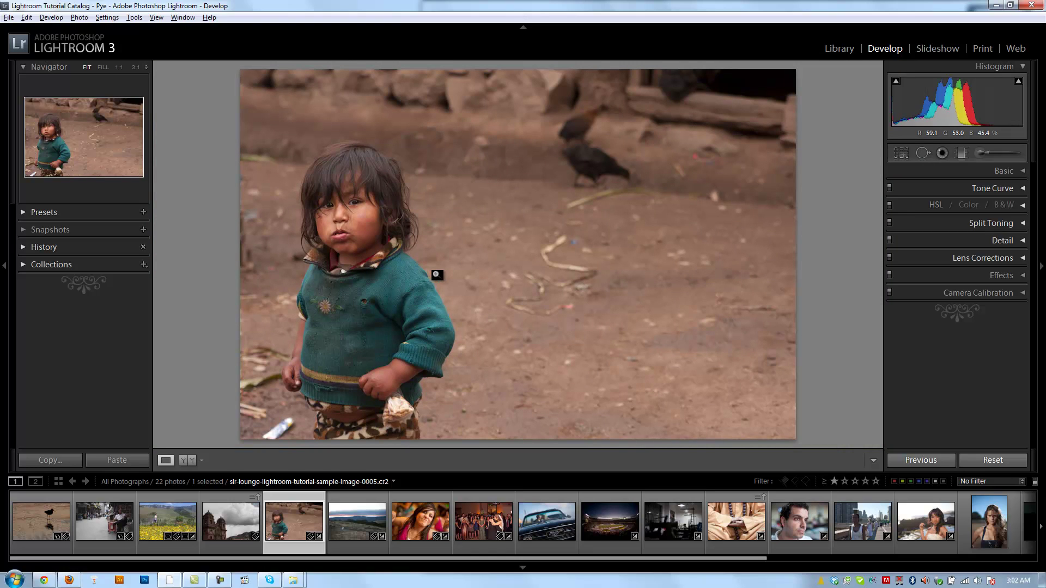
key(backslash)
key(backslash)
key(backslash)
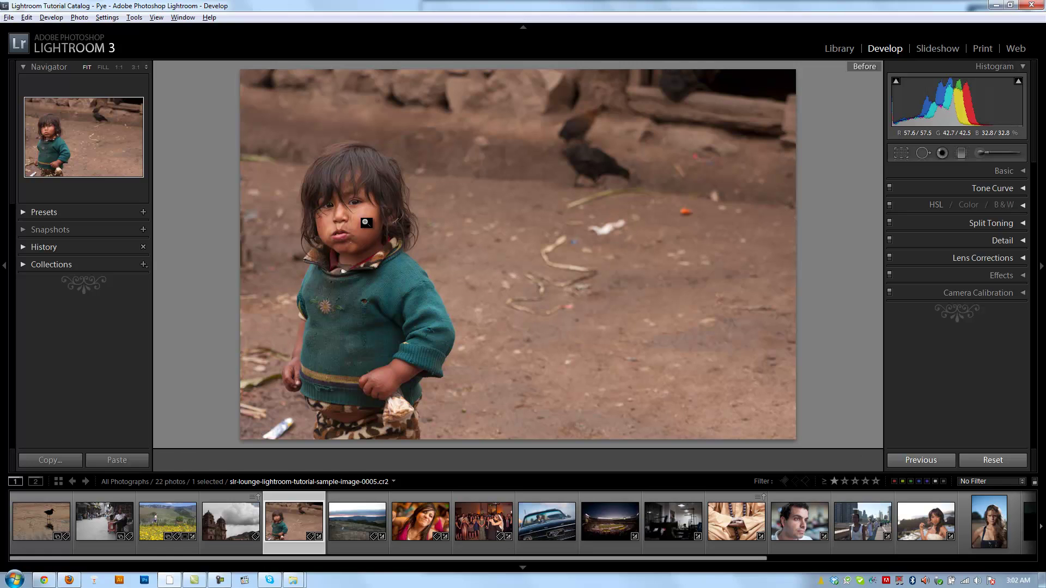
key(backslash)
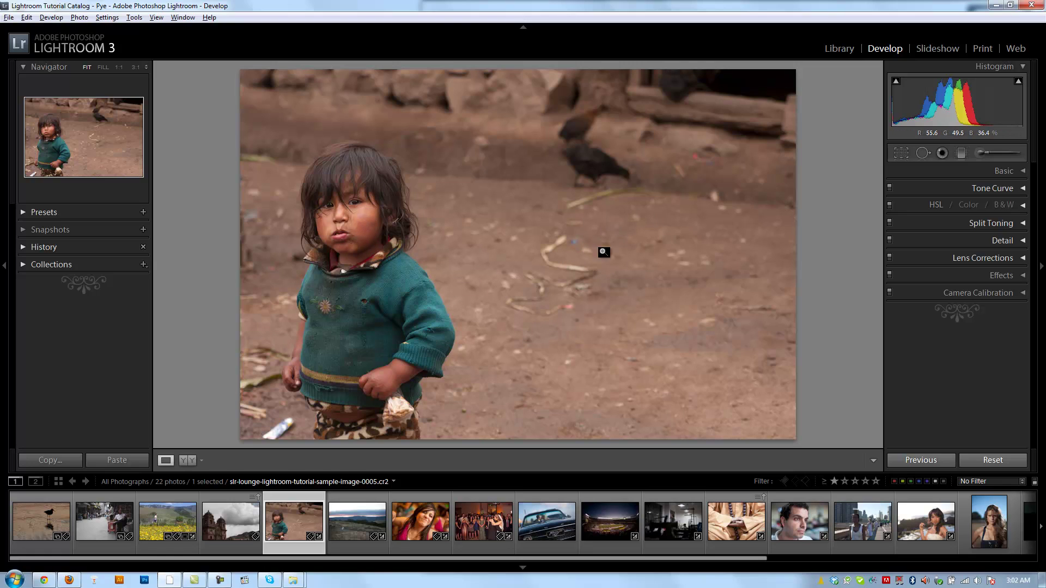
key(backslash)
key(backslash)
key(backslash)
key(backslash)
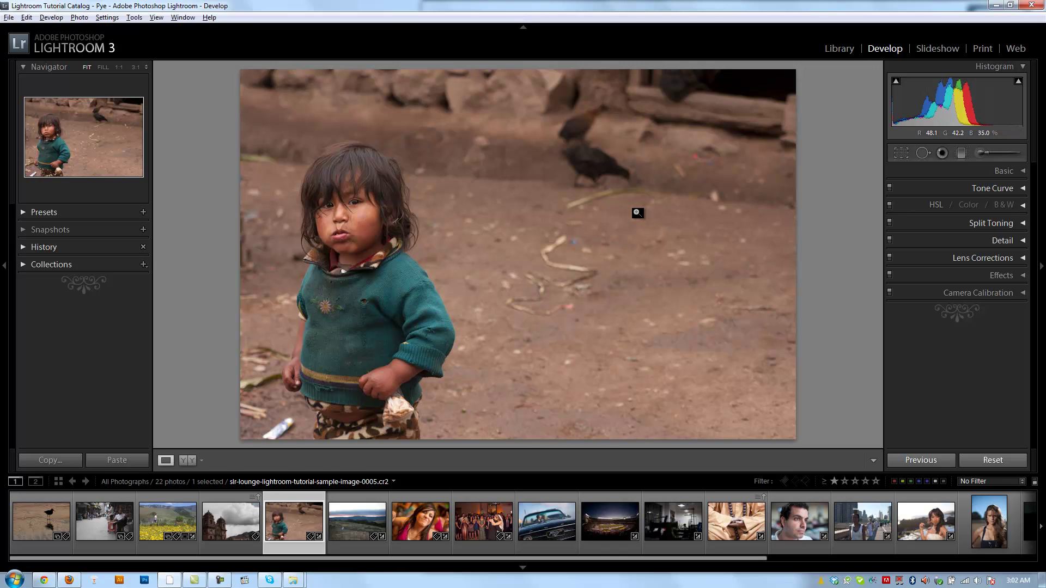